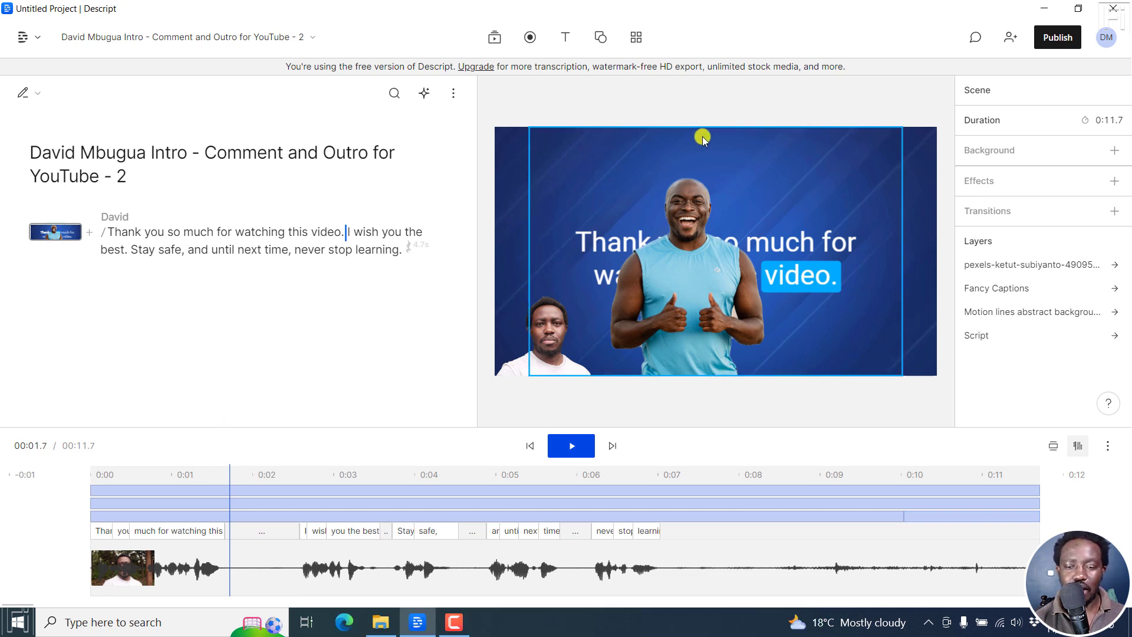
Step: Select the pexels presenter layer in the preview to show its opacity, layout and effects properties
{"action": "left_click", "coordinate": [514, 348]}
{"action": "left_click", "coordinate": [689, 255]}
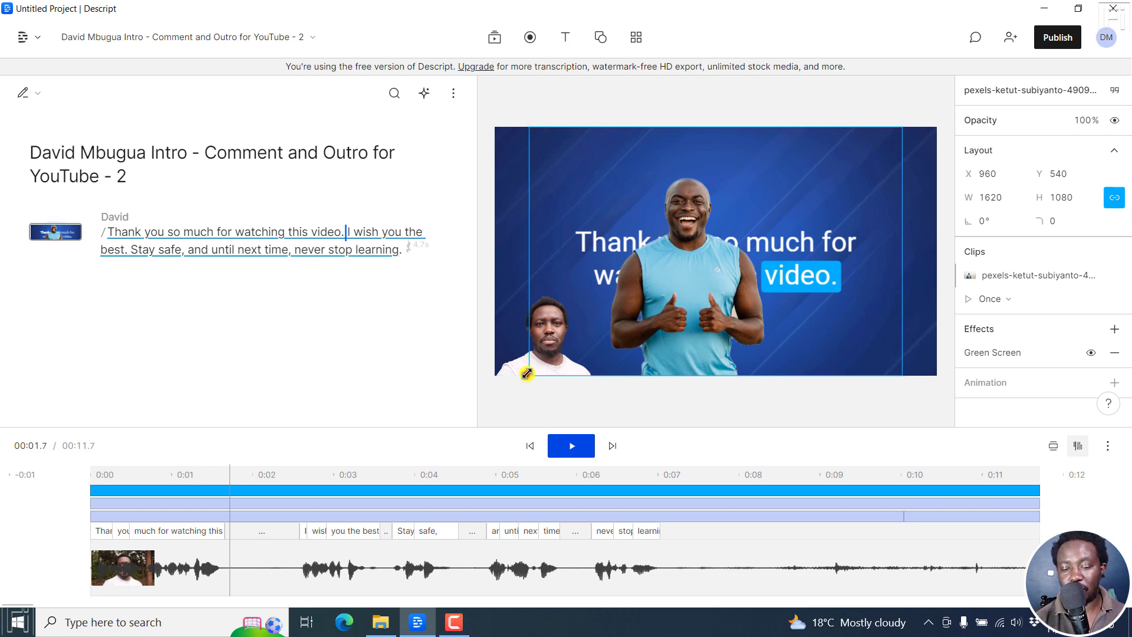
Step: Shrink the man image to 628×419 at X 1606, Y 209 (top-right), and enlarge the timeline
{"action": "left_click_drag", "start_coordinate": [528, 373], "coordinate": [711, 260]}
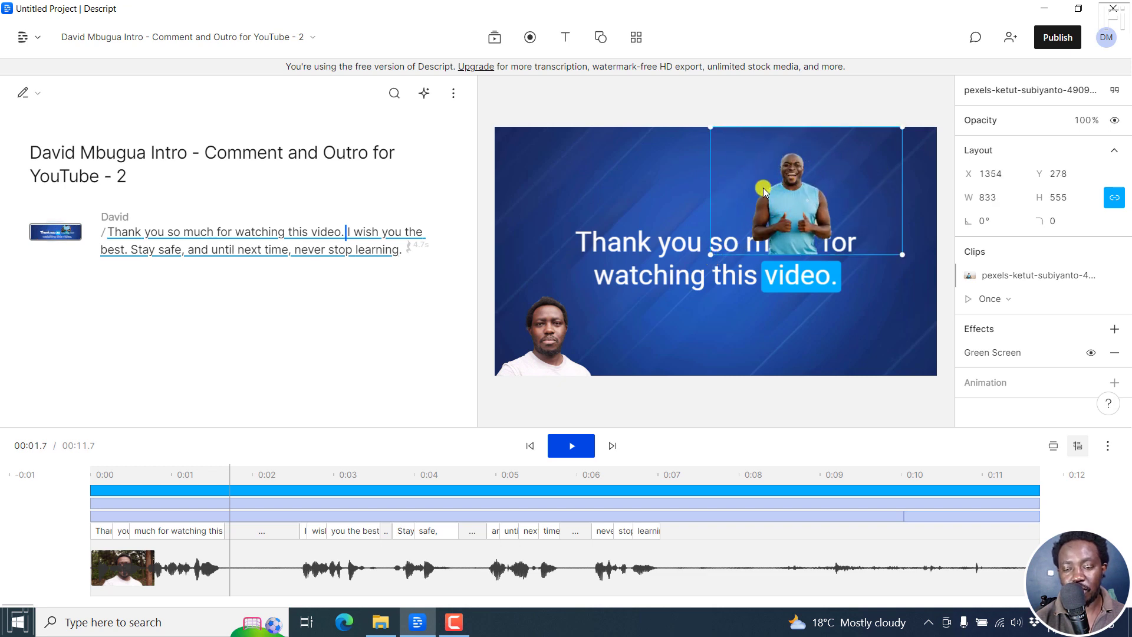
{"action": "left_click_drag", "start_coordinate": [789, 193], "coordinate": [862, 178]}
{"action": "left_click_drag", "start_coordinate": [785, 240], "coordinate": [832, 214]}
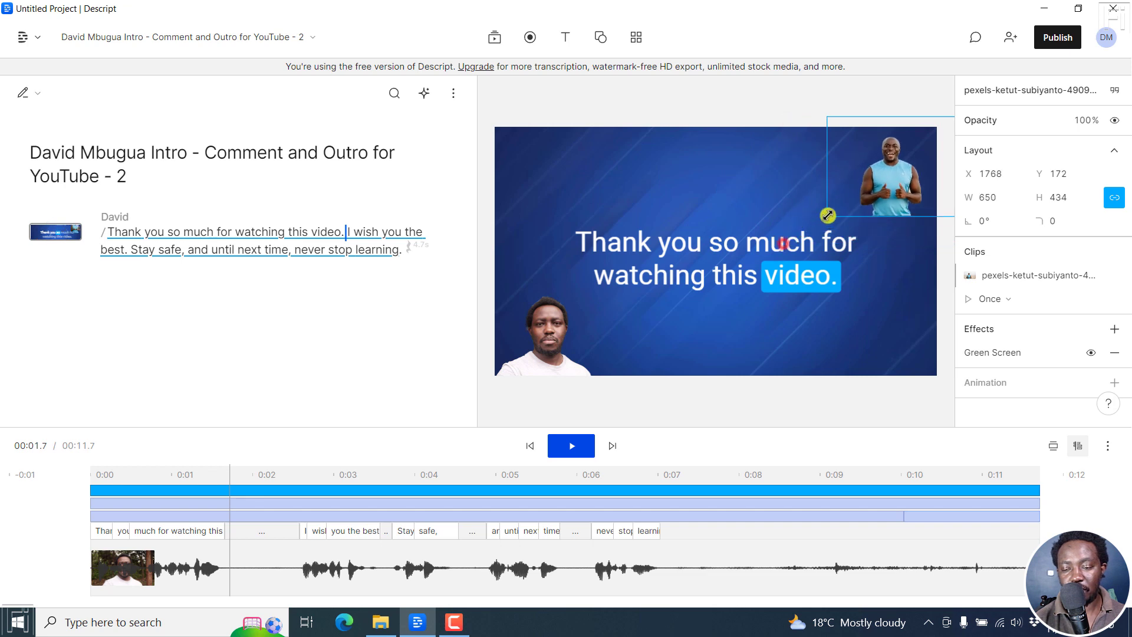
{"action": "left_click_drag", "start_coordinate": [906, 164], "coordinate": [863, 177]}
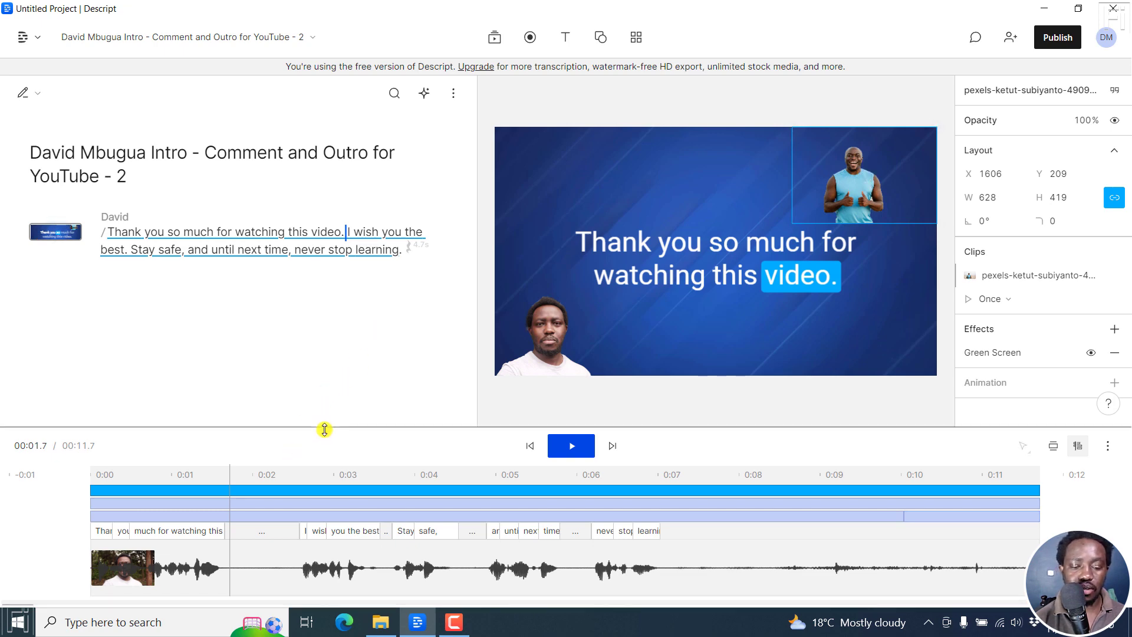
{"action": "left_click_drag", "start_coordinate": [324, 429], "coordinate": [313, 330]}
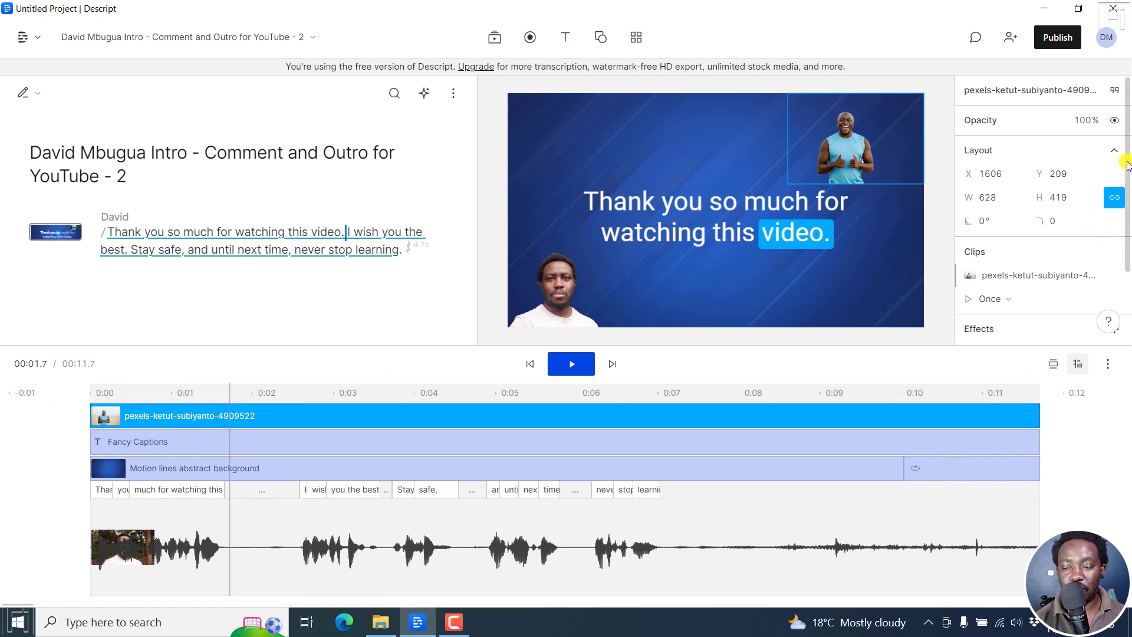
Step: Put the playhead at 0:00.8 and show the man image's animation presets list
{"action": "left_click_drag", "start_coordinate": [1127, 165], "coordinate": [1127, 260]}
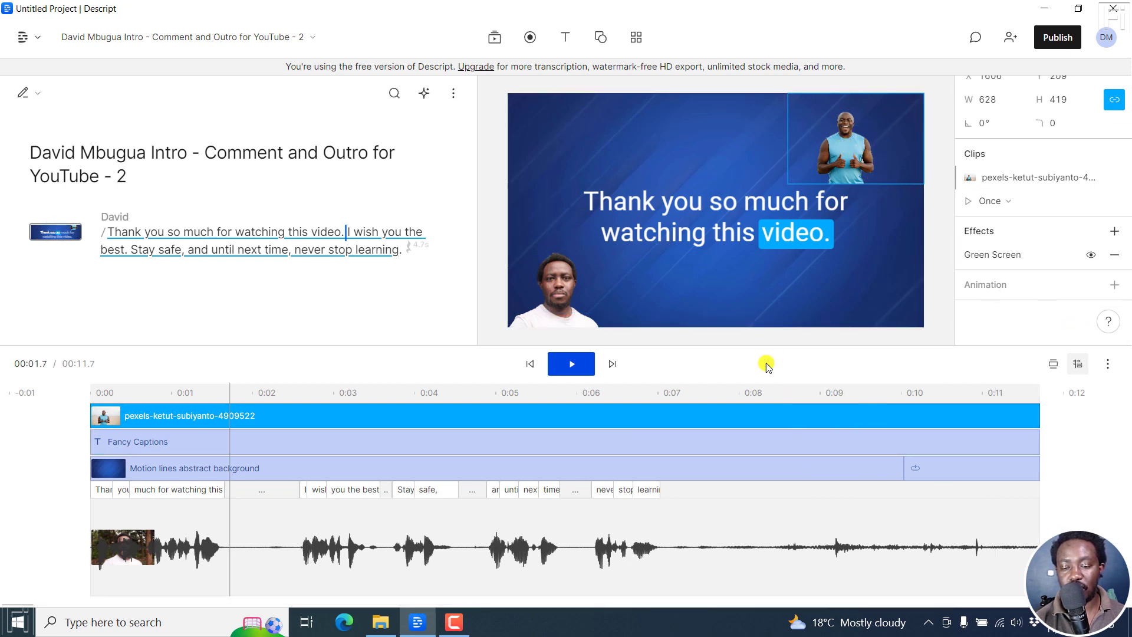
{"action": "left_click", "coordinate": [1116, 287]}
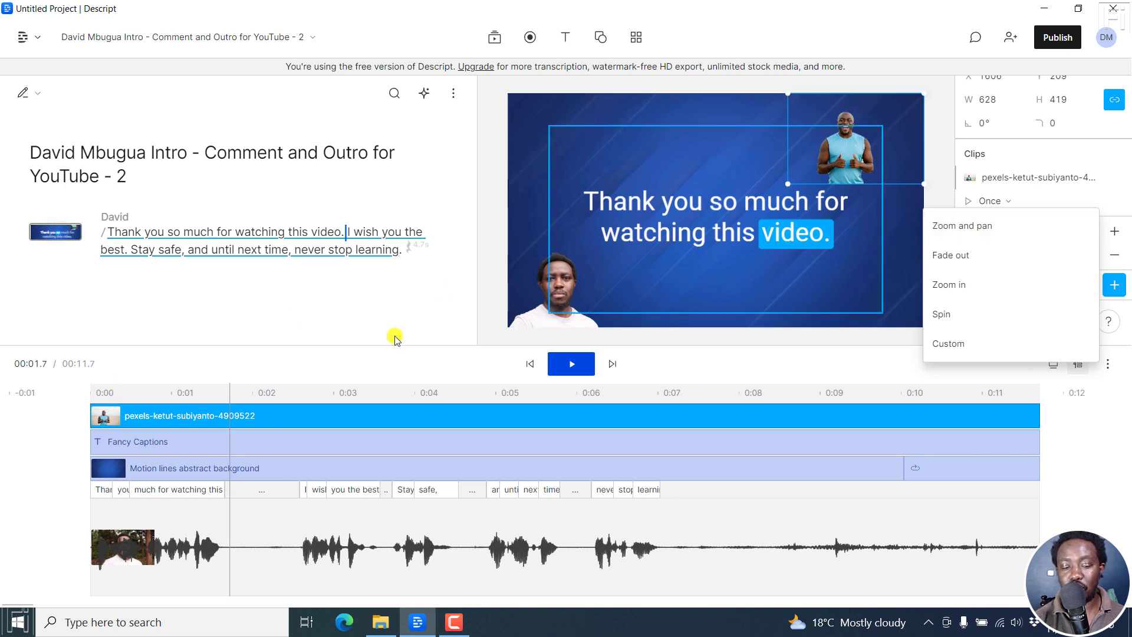
{"action": "left_click", "coordinate": [147, 394]}
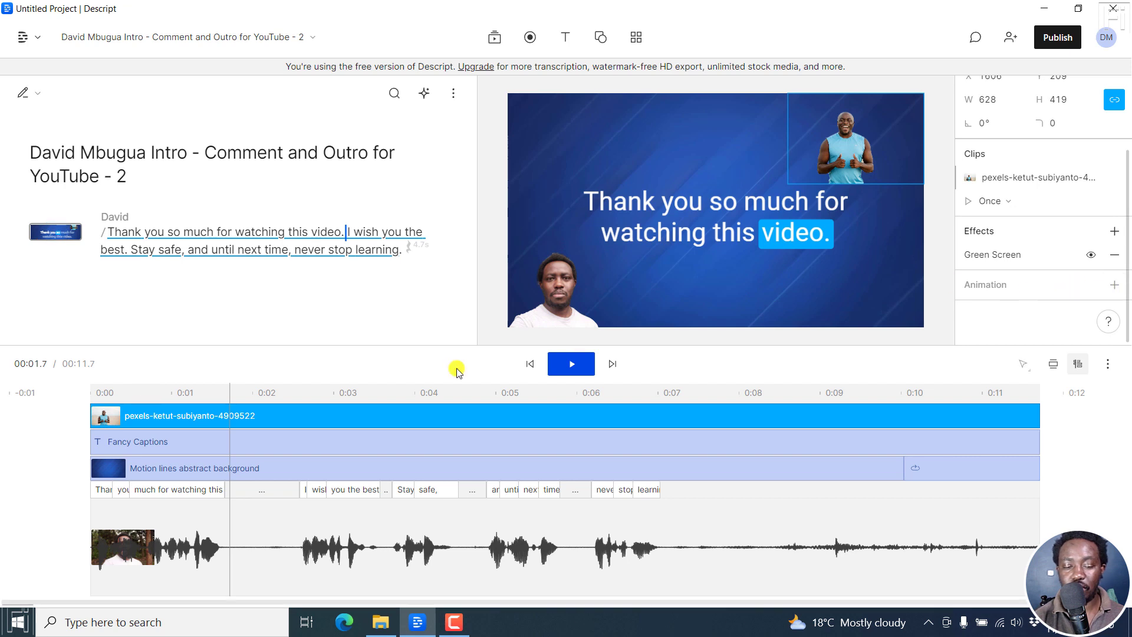
{"action": "left_click", "coordinate": [156, 394]}
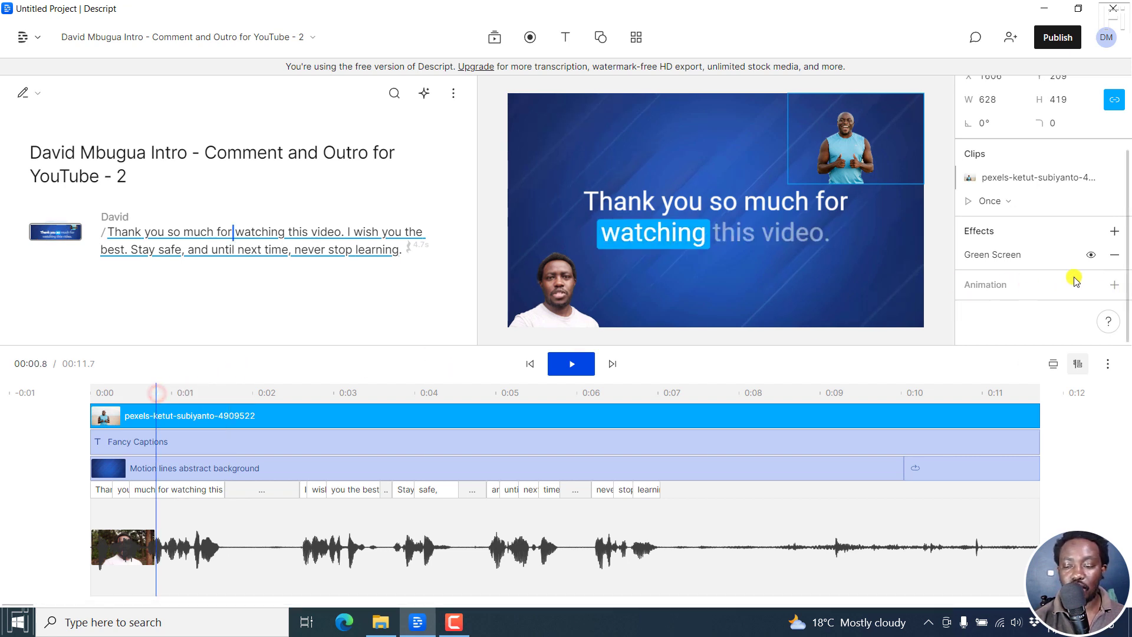
{"action": "left_click", "coordinate": [1115, 286]}
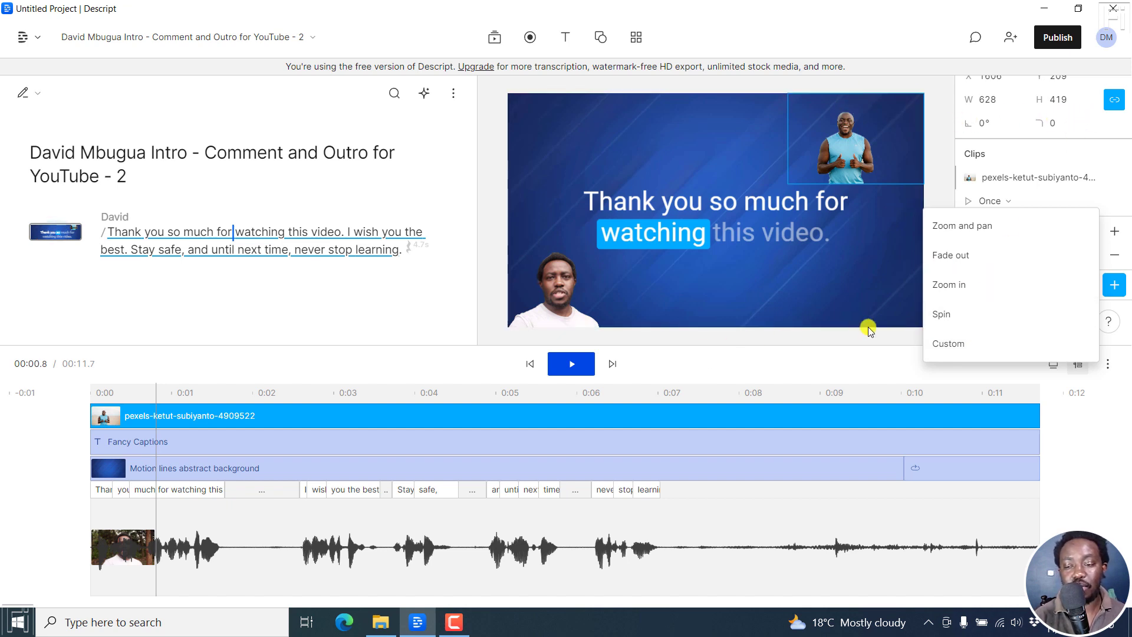
Step: Apply the Spin preset to the man image and play it from the start to preview
{"action": "left_click", "coordinate": [951, 314]}
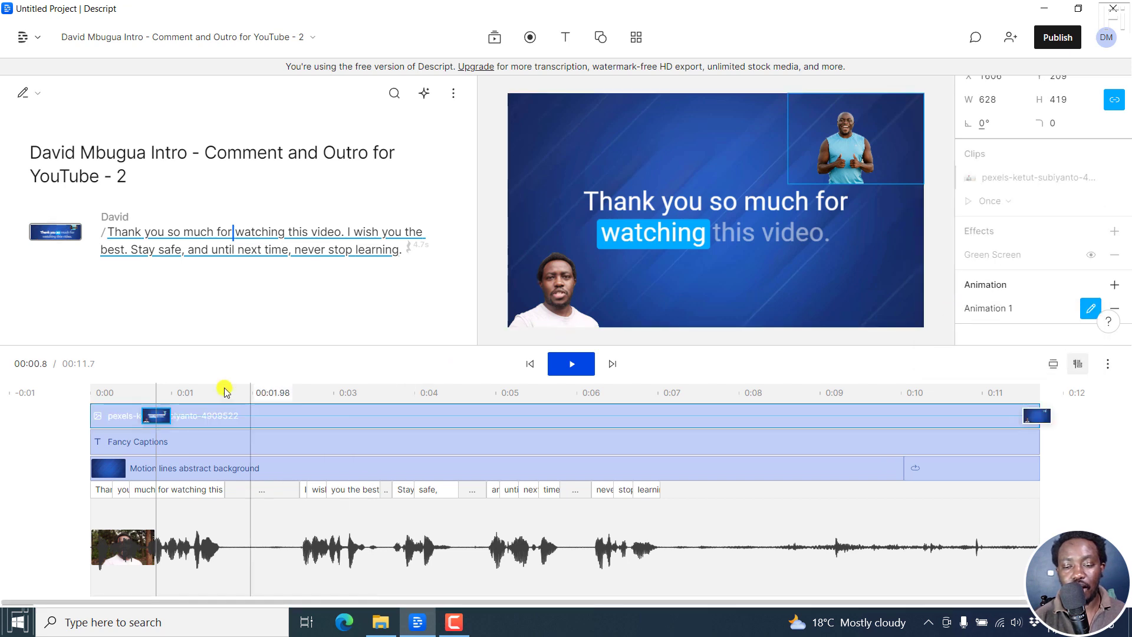
{"action": "left_click_drag", "start_coordinate": [146, 388], "coordinate": [53, 396]}
{"action": "key", "text": "space"}
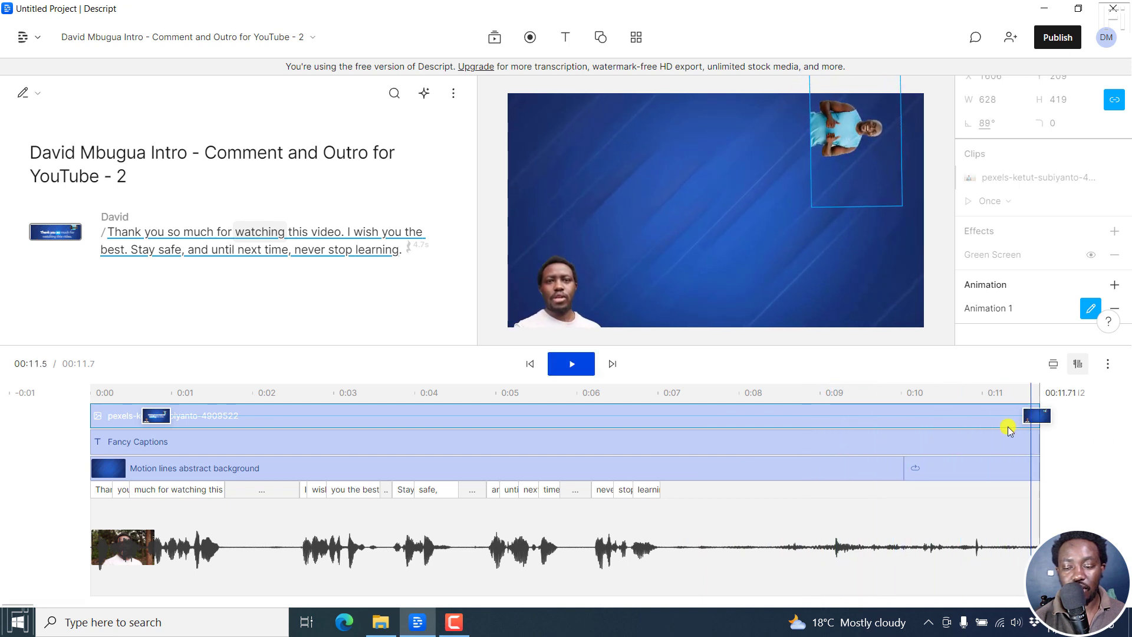
{"action": "left_click", "coordinate": [345, 416]}
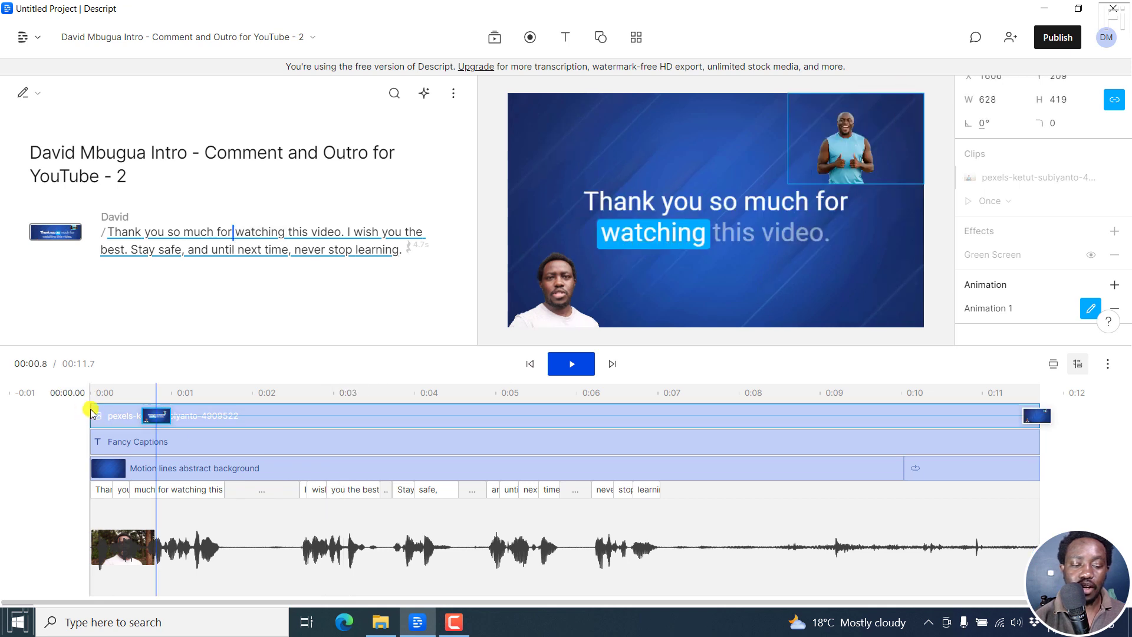
{"action": "left_click", "coordinate": [115, 412]}
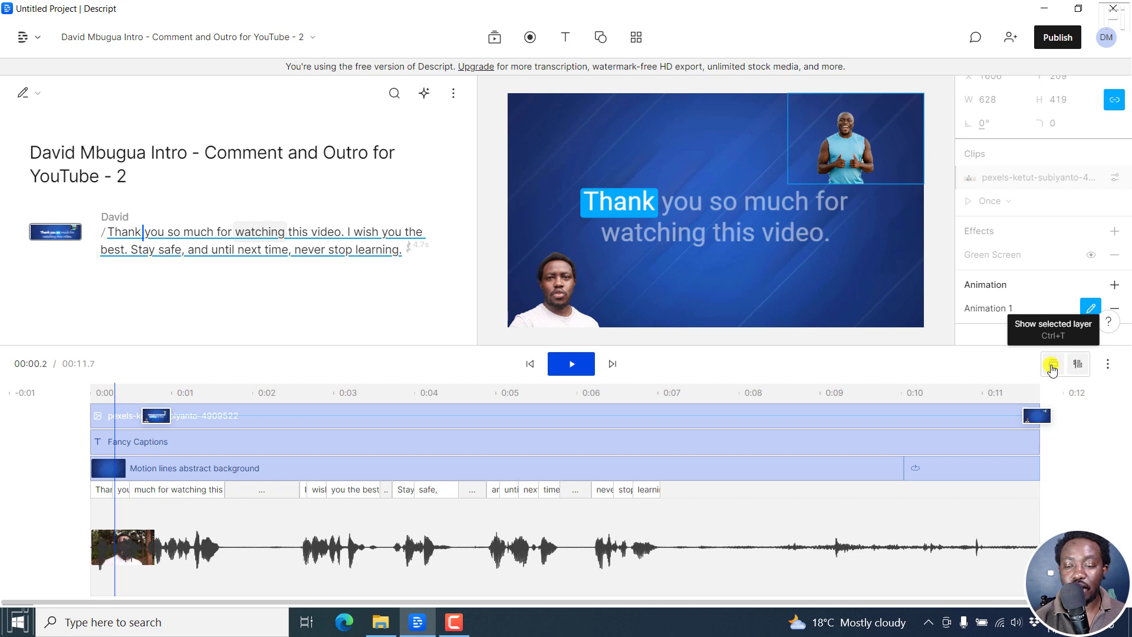
Step: Show only the man image's track and select its clip on the timeline
{"action": "left_click", "coordinate": [1053, 365]}
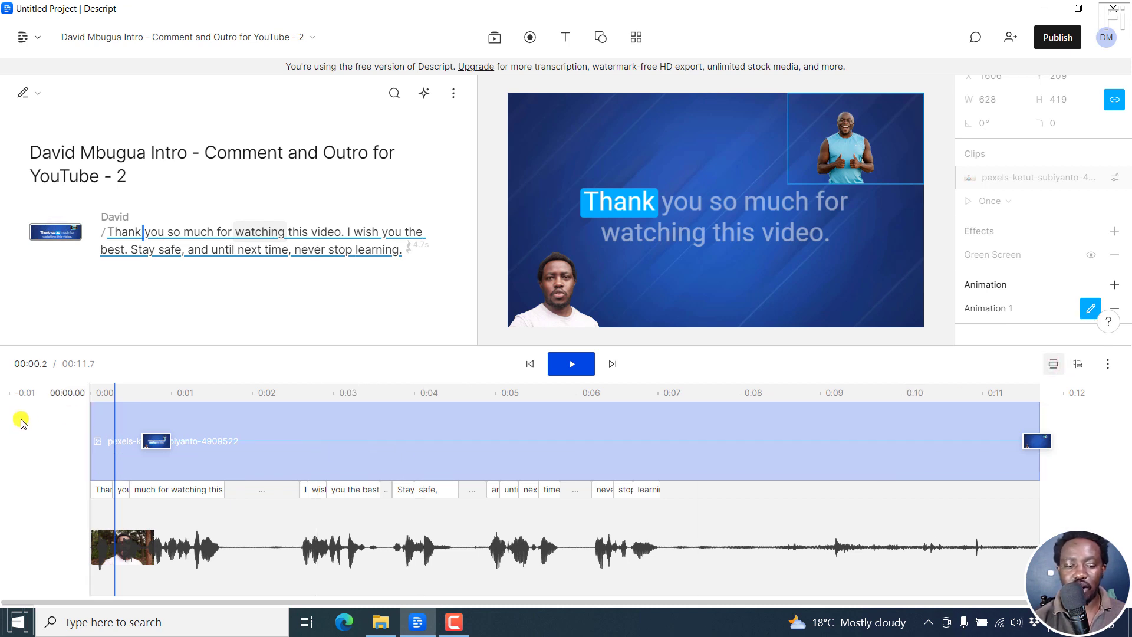
{"action": "left_click", "coordinate": [110, 448]}
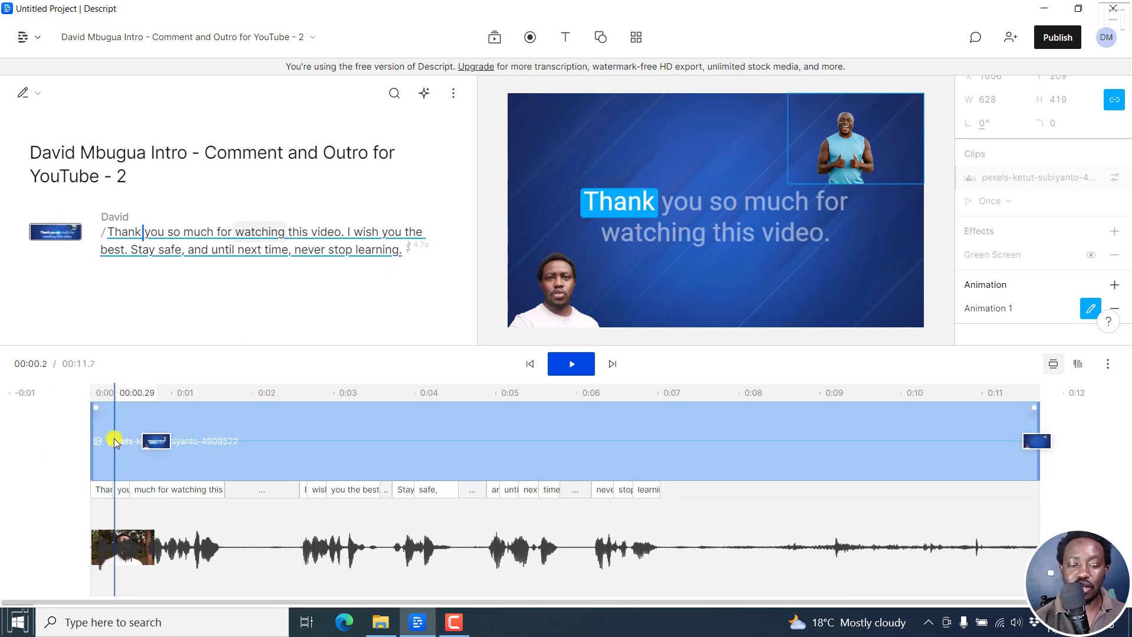
{"action": "right_click", "coordinate": [156, 444]}
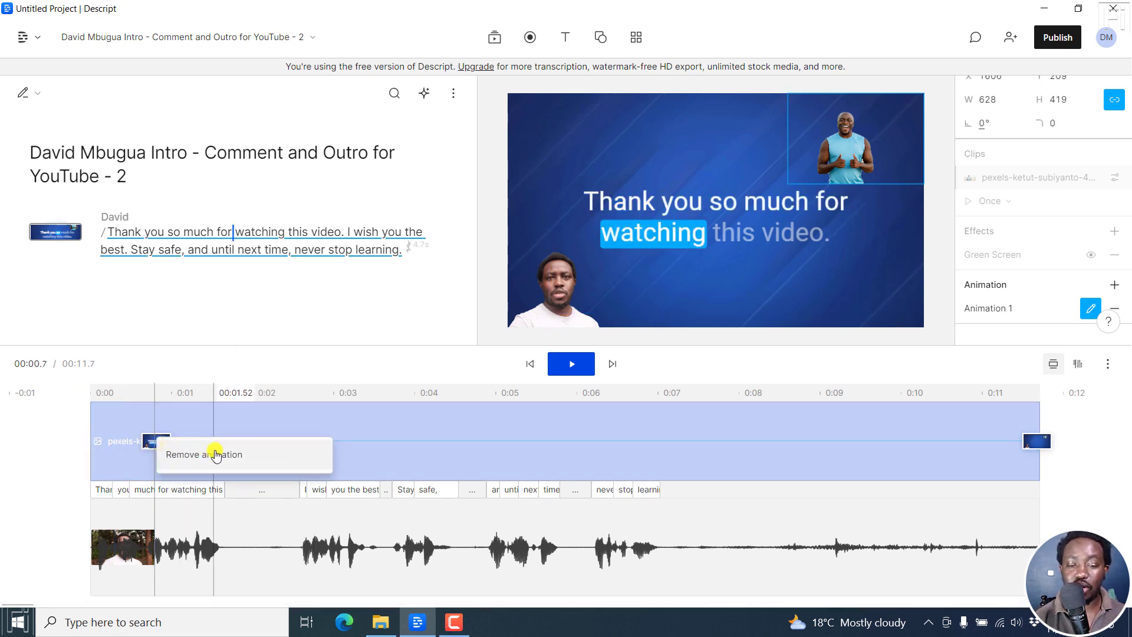
{"action": "left_click", "coordinate": [274, 417]}
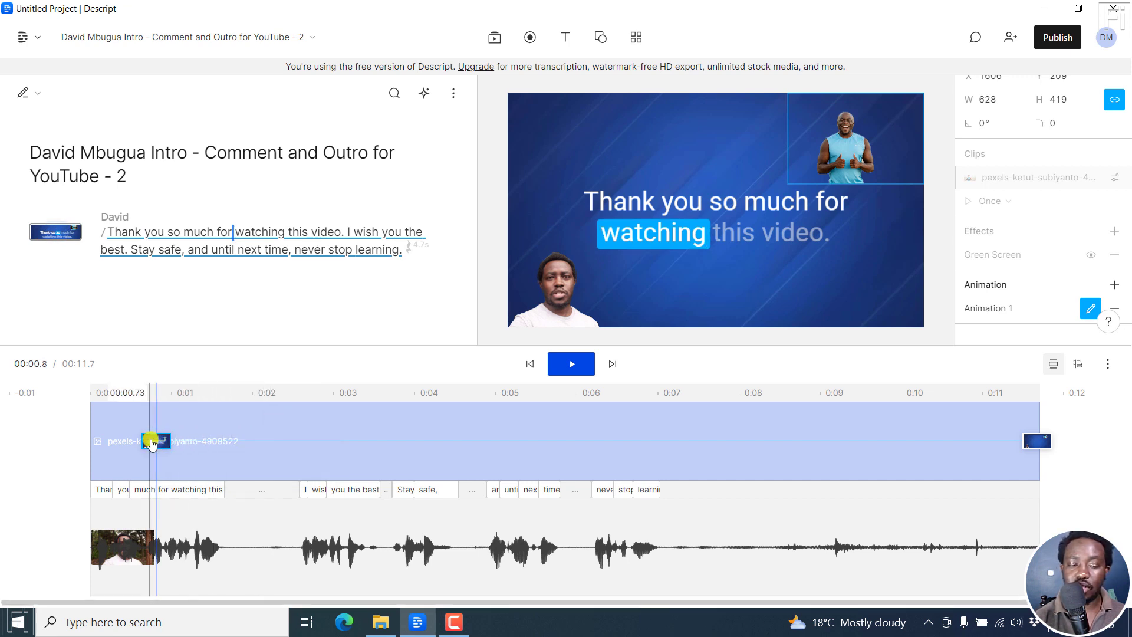
Step: Reposition the spin keyframes to span the whole clip, reaching 90° at the 0:11.67 end
{"action": "left_click", "coordinate": [154, 443]}
{"action": "left_click_drag", "start_coordinate": [154, 444], "coordinate": [531, 442]}
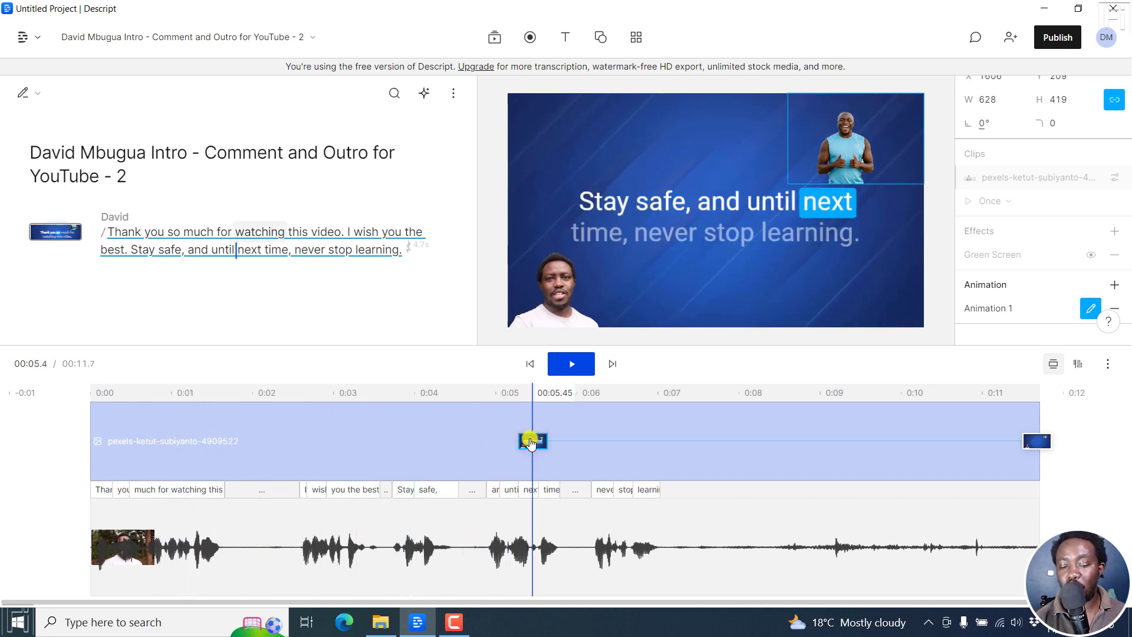
{"action": "left_click_drag", "start_coordinate": [1032, 442], "coordinate": [765, 458]}
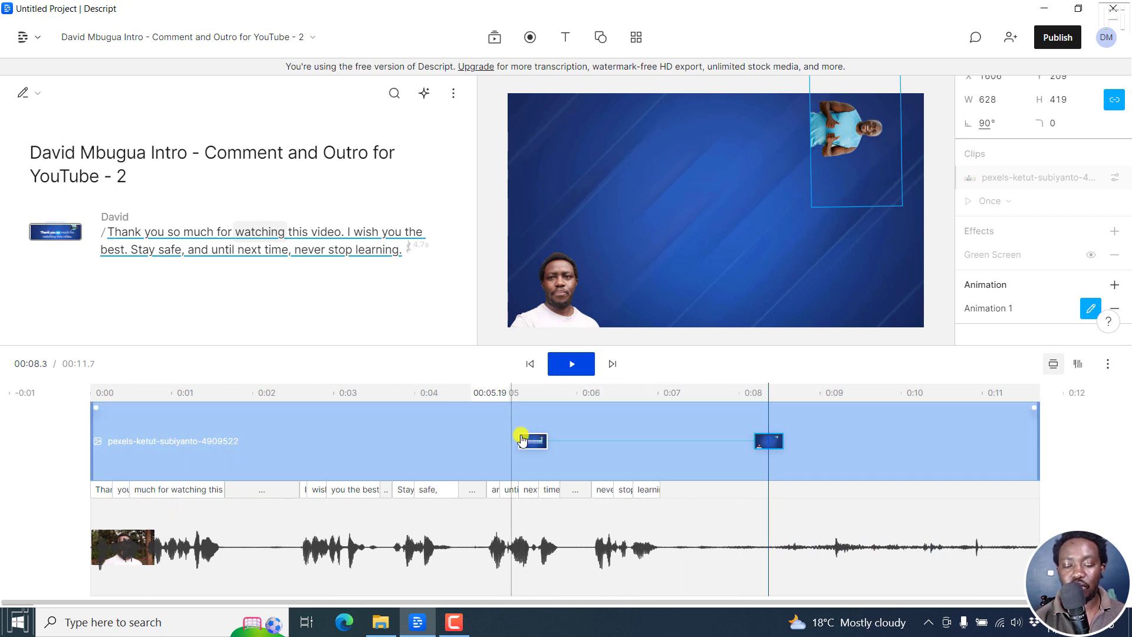
{"action": "left_click_drag", "start_coordinate": [533, 441], "coordinate": [103, 441]}
{"action": "left_click_drag", "start_coordinate": [768, 441], "coordinate": [1038, 440]}
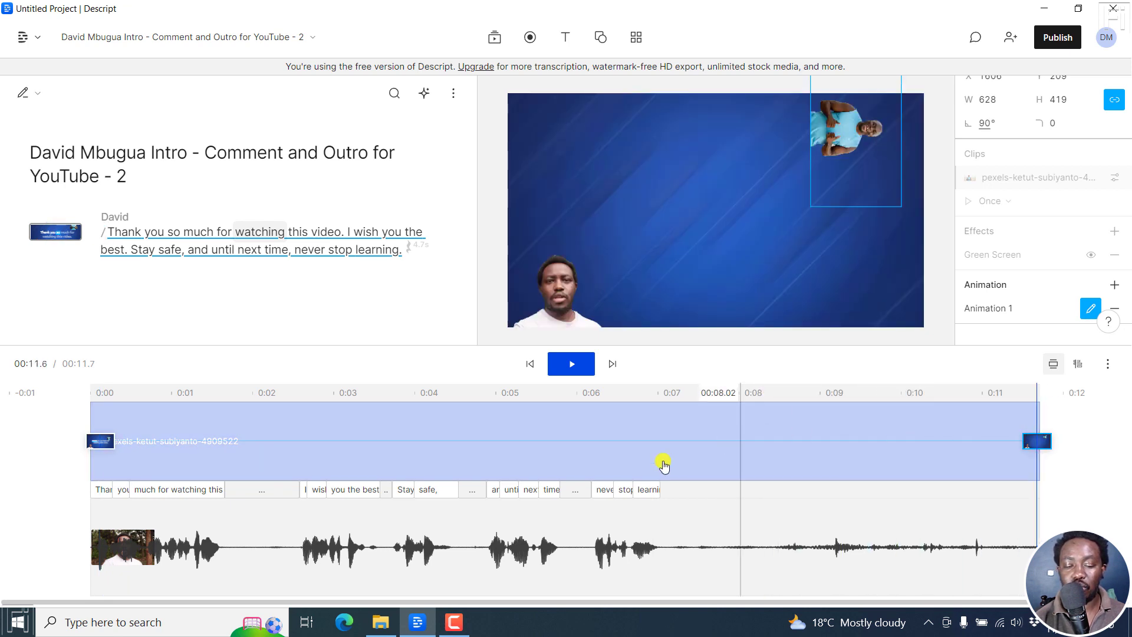
Step: Preview the spin, then move its end keyframe to about 0:04.75
{"action": "left_click", "coordinate": [530, 366]}
{"action": "key", "text": "space"}
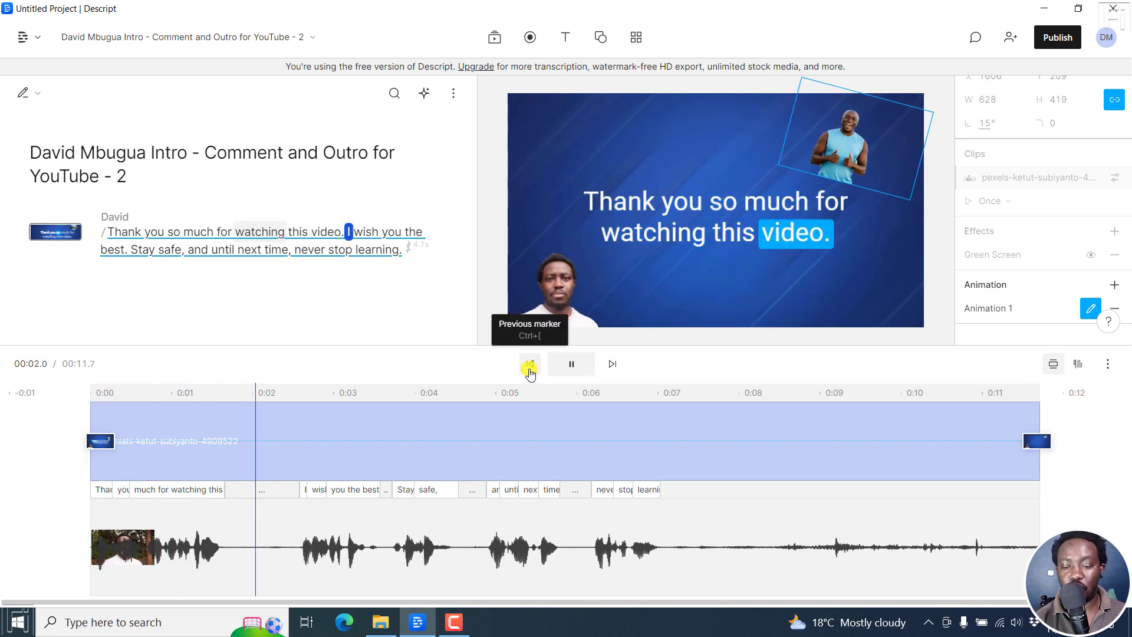
{"action": "key", "text": "space"}
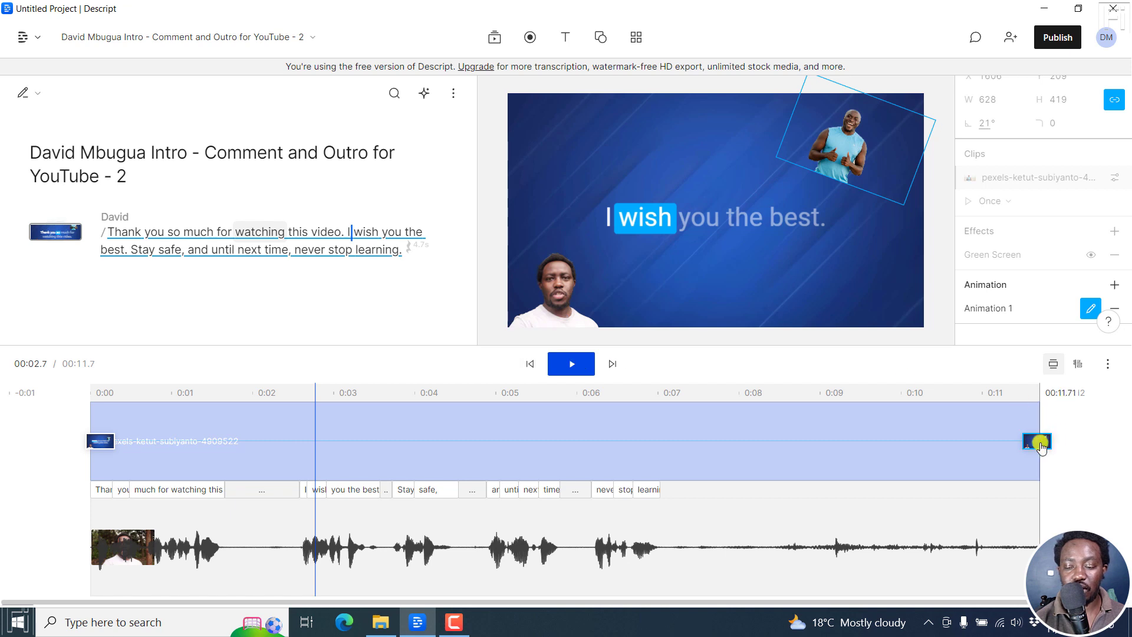
{"action": "left_click_drag", "start_coordinate": [1037, 444], "coordinate": [478, 457]}
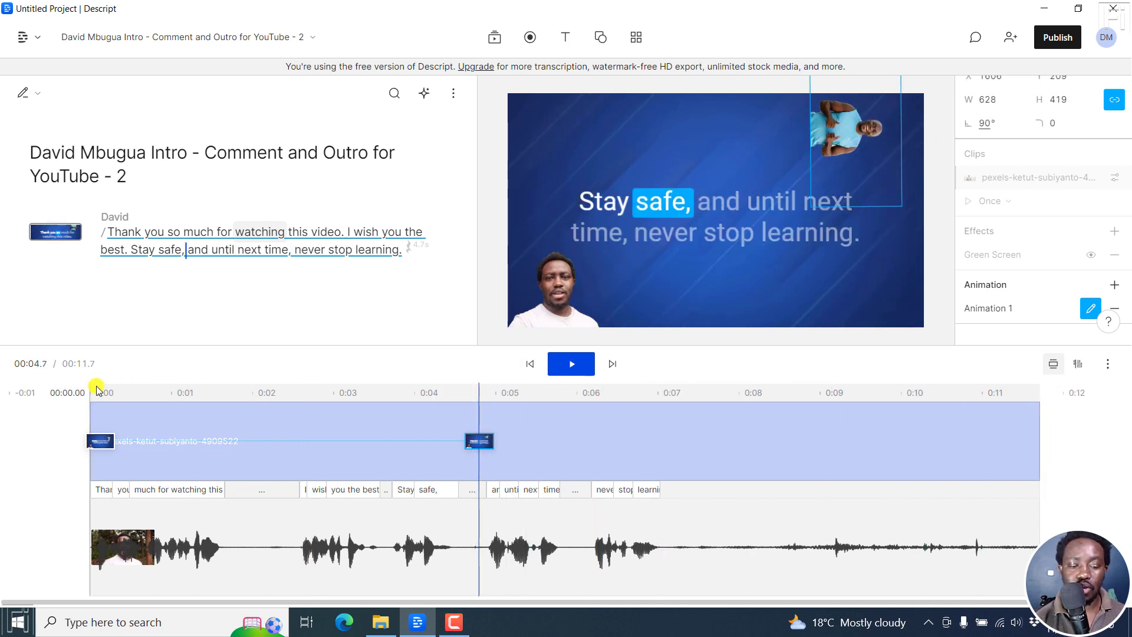
{"action": "left_click", "coordinate": [95, 389]}
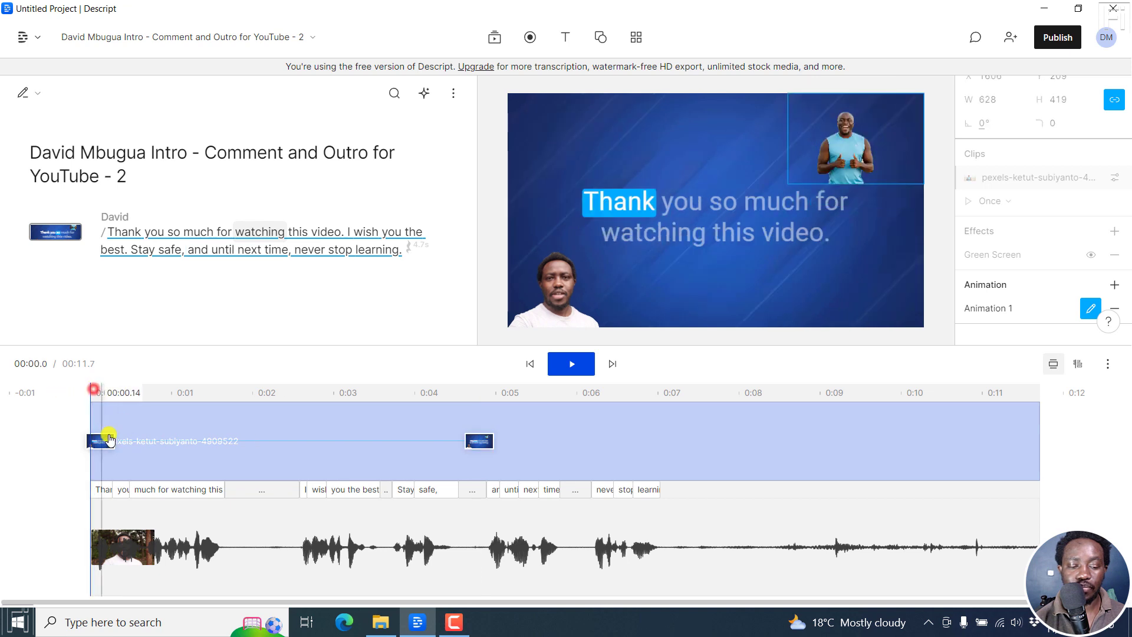
Step: Delay the spin's start keyframe to about 0:01.7, preview, and return the end keyframe to the clip end
{"action": "left_click_drag", "start_coordinate": [109, 440], "coordinate": [231, 442]}
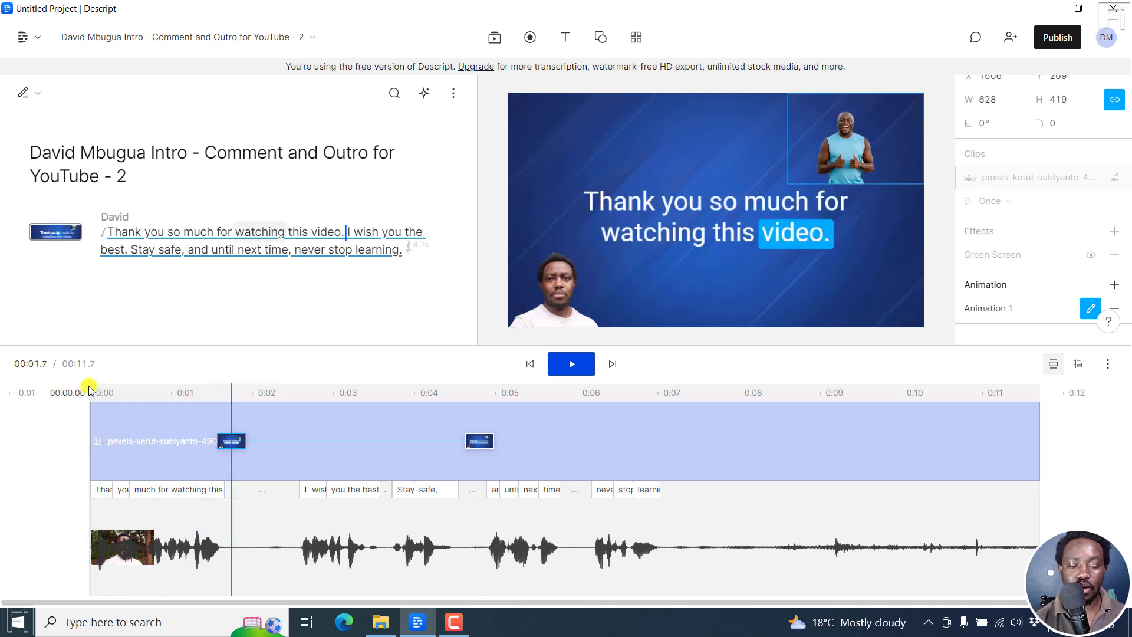
{"action": "left_click", "coordinate": [91, 390]}
{"action": "key", "text": "space"}
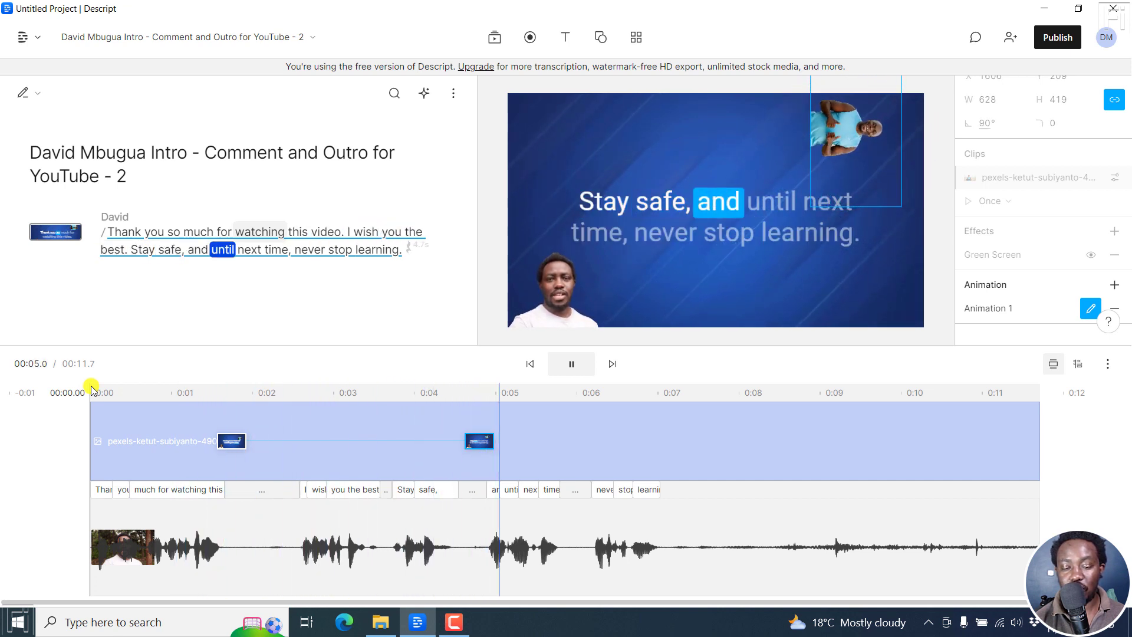
{"action": "key", "text": "space"}
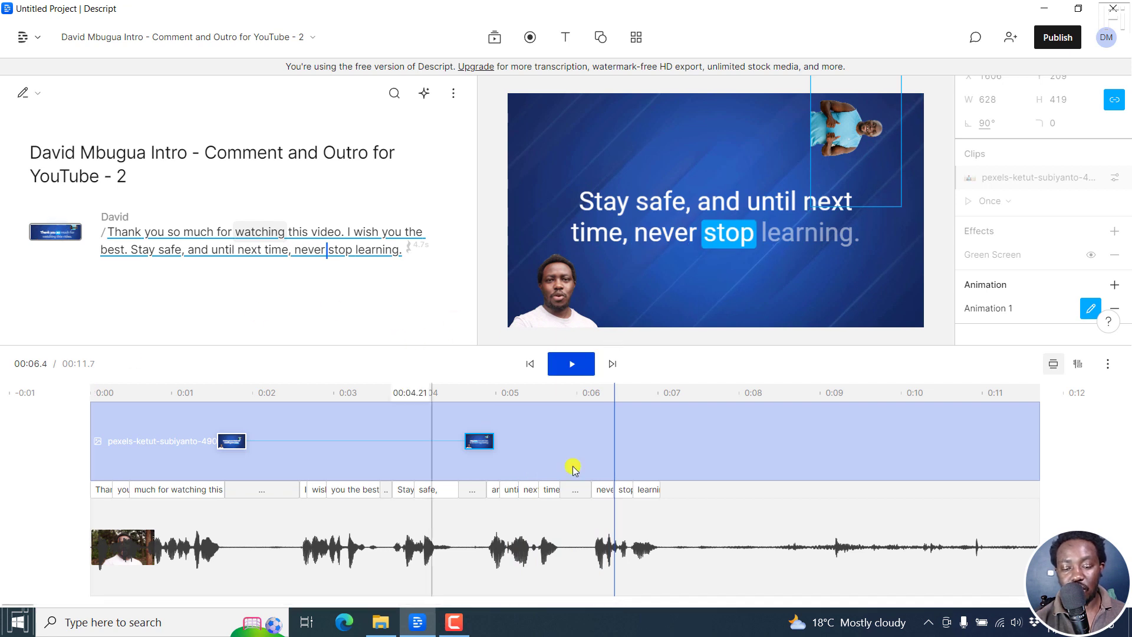
{"action": "left_click_drag", "start_coordinate": [482, 444], "coordinate": [1047, 441]}
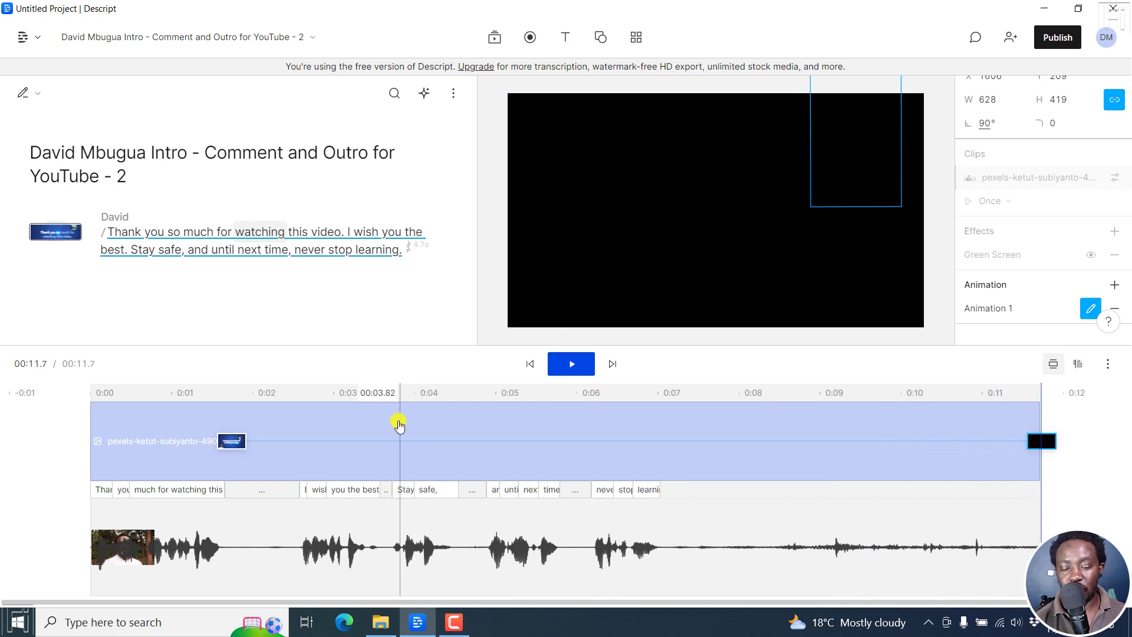
{"action": "left_click", "coordinate": [485, 391]}
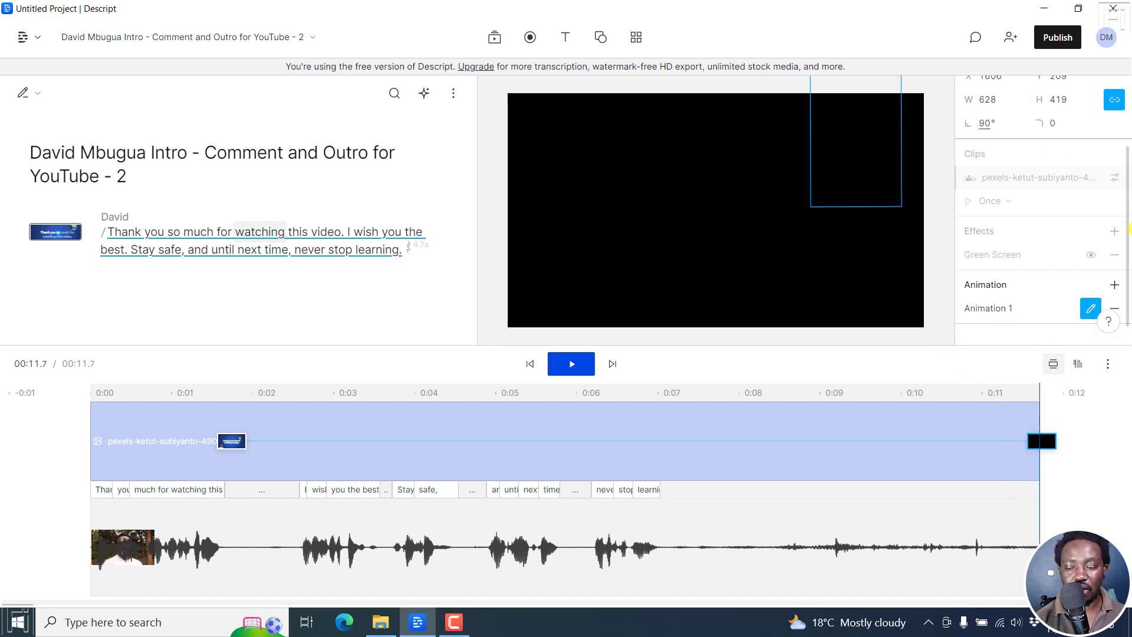
Step: Set the end keyframe's rotation angle to 360°
{"action": "left_click_drag", "start_coordinate": [1128, 218], "coordinate": [1128, 272]}
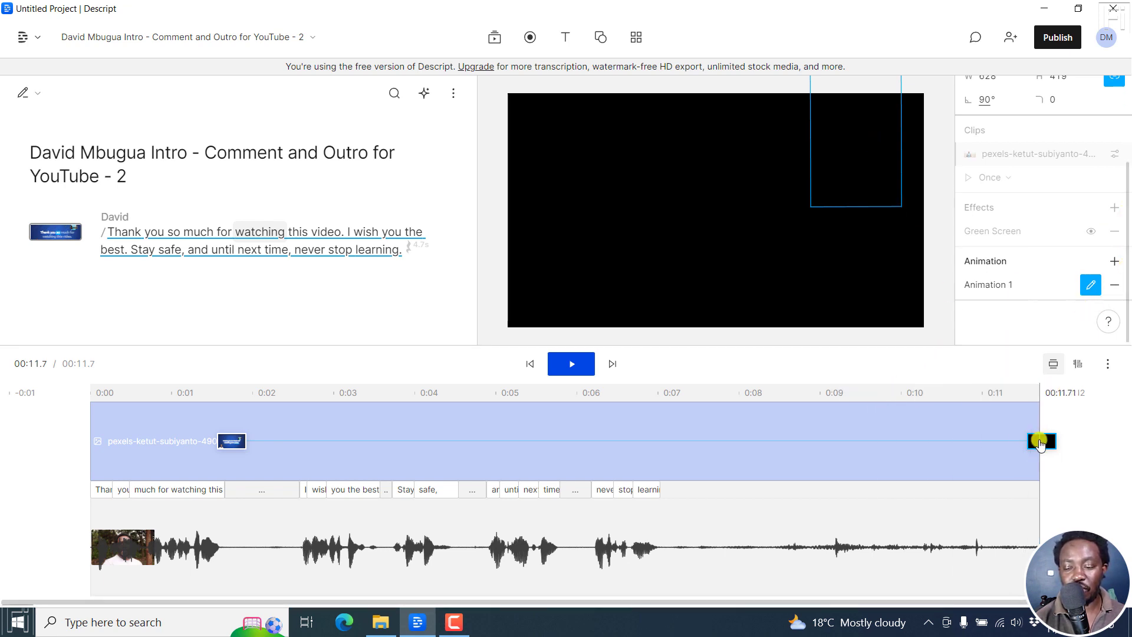
{"action": "mouse_move", "coordinate": [1041, 443]}
{"action": "left_mouse_down"}
{"action": "mouse_move", "coordinate": [951, 449]}
{"action": "mouse_move", "coordinate": [1039, 452]}
{"action": "left_mouse_up"}
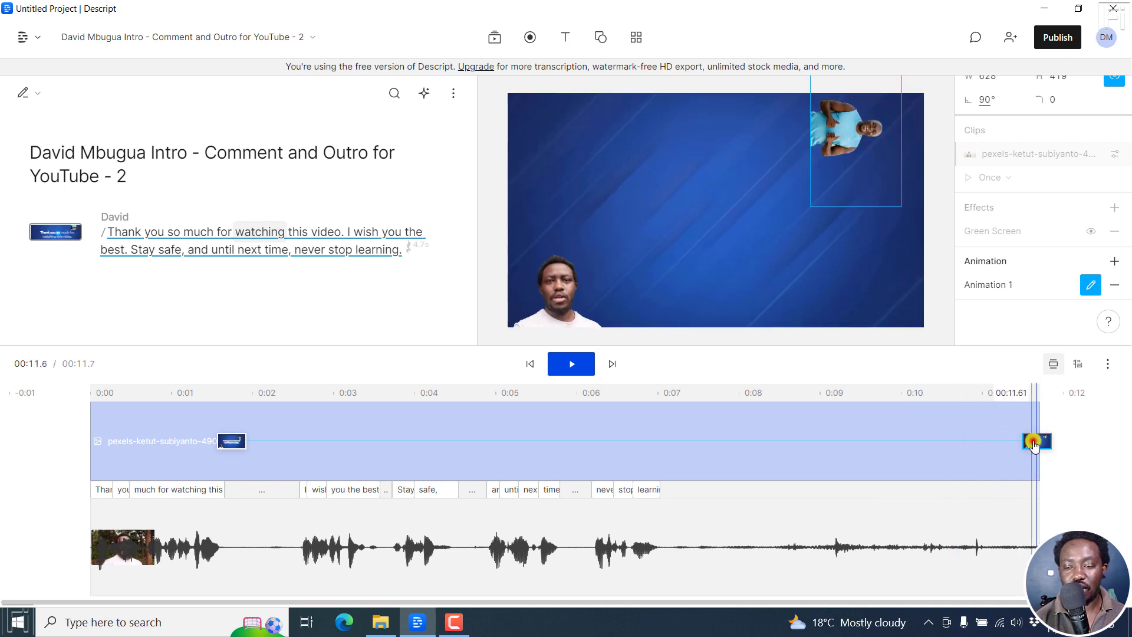
{"action": "left_click", "coordinate": [987, 102]}
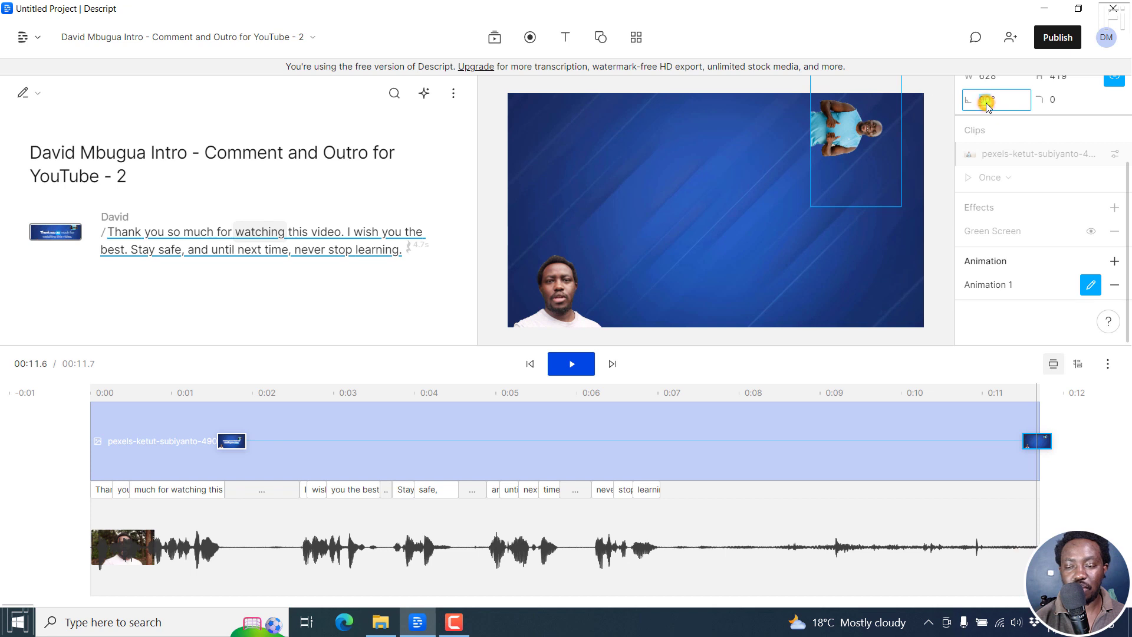
{"action": "type", "text": "360"}
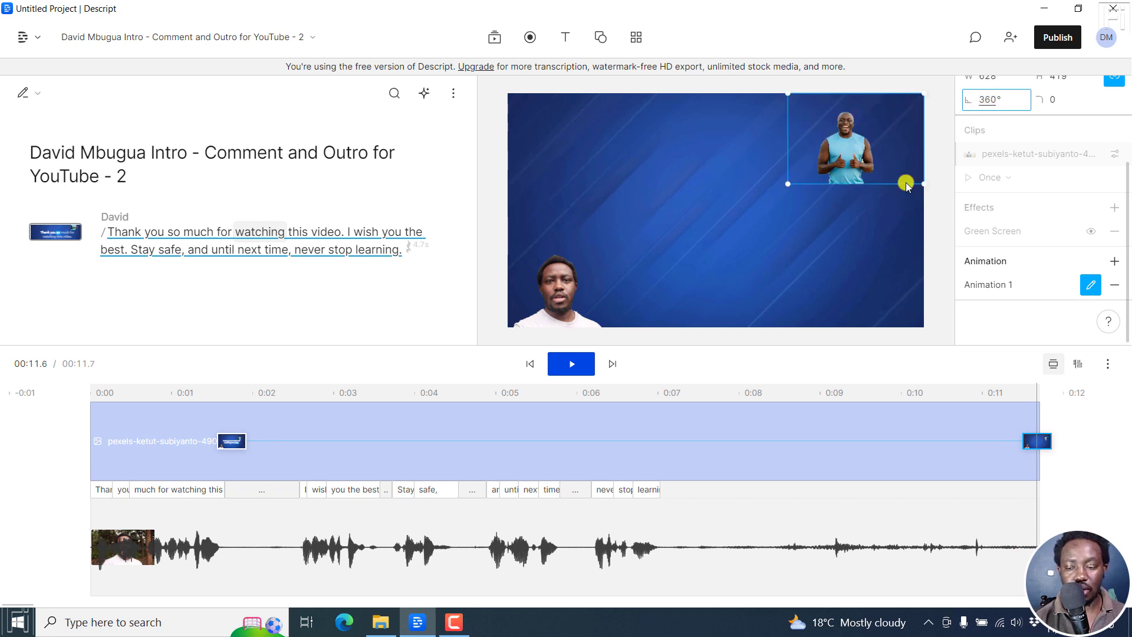
Step: Scrub through the clip to check the rotation at several points, ending on the end keyframe
{"action": "left_click", "coordinate": [794, 390]}
{"action": "left_click", "coordinate": [665, 393]}
{"action": "left_click", "coordinate": [434, 389]}
{"action": "left_click", "coordinate": [223, 389]}
{"action": "left_click", "coordinate": [274, 392]}
{"action": "left_click", "coordinate": [697, 394]}
{"action": "left_click", "coordinate": [865, 394]}
{"action": "left_click", "coordinate": [1044, 390]}
{"action": "left_click_drag", "start_coordinate": [979, 391], "coordinate": [1049, 382]}
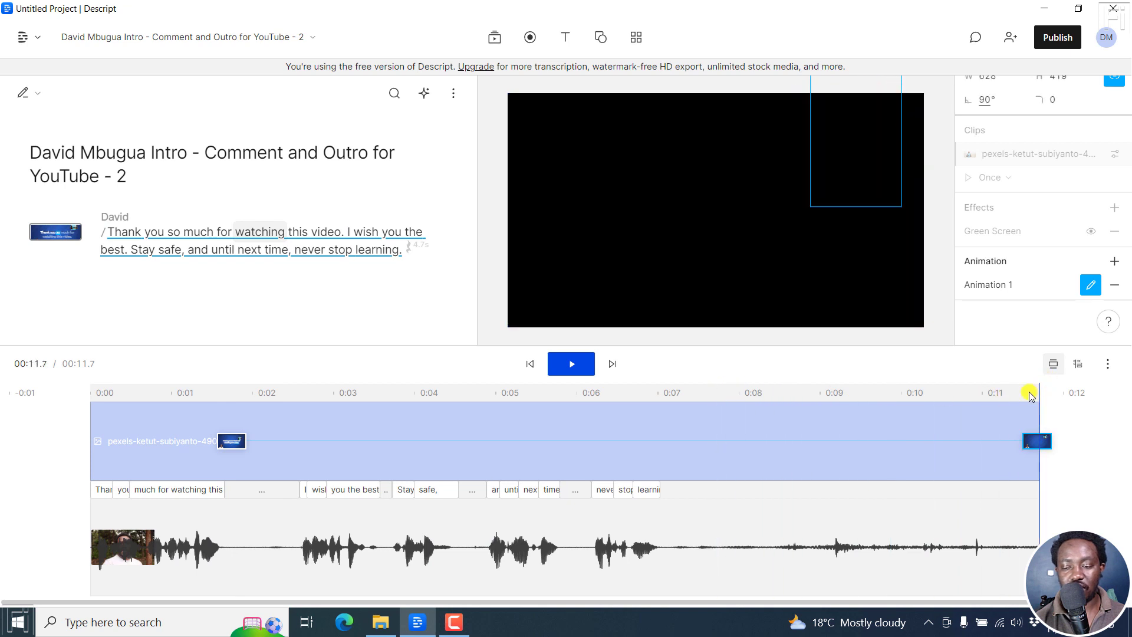
{"action": "left_click", "coordinate": [1037, 394]}
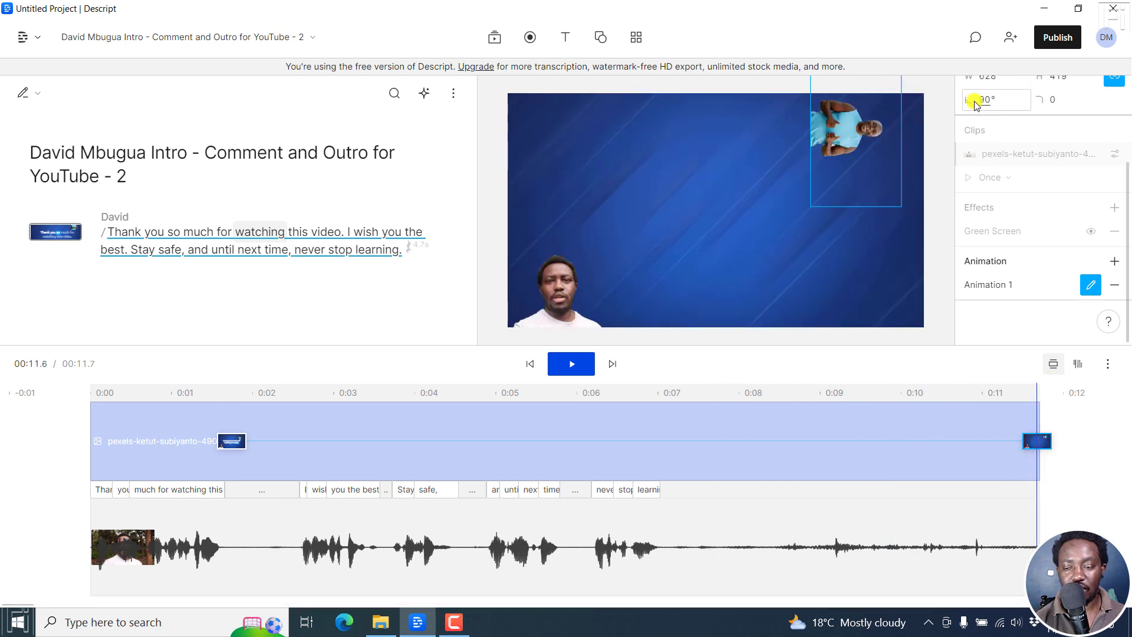
Step: Adjust the end rotation angle again and replay the spin from the start
{"action": "left_click_drag", "start_coordinate": [989, 100], "coordinate": [806, 363]}
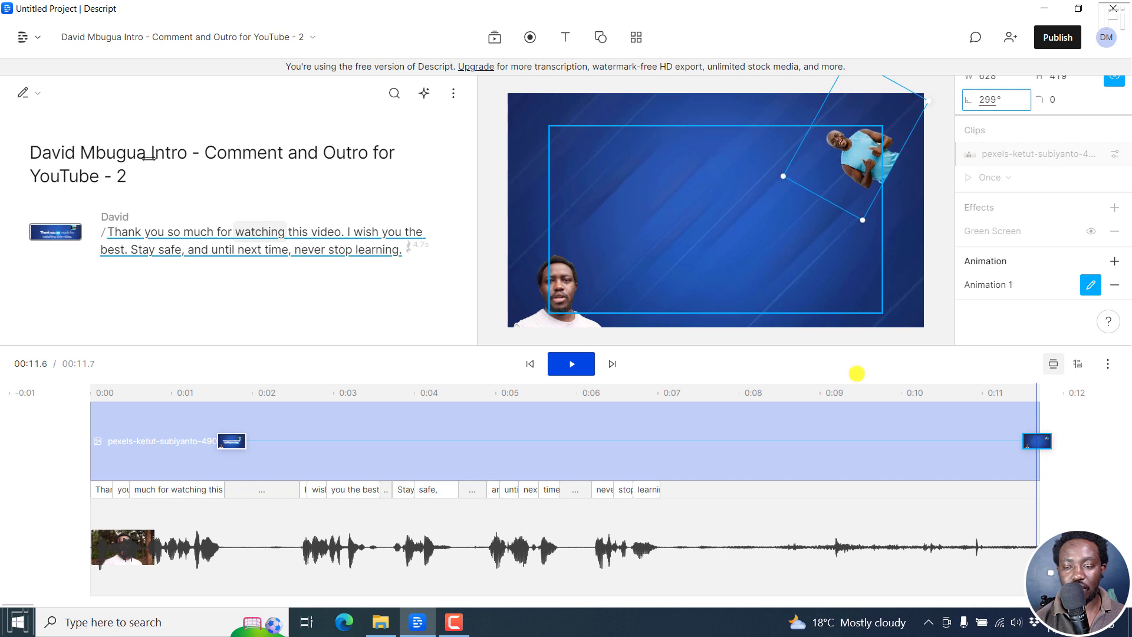
{"action": "left_click", "coordinate": [959, 392]}
{"action": "left_click_drag", "start_coordinate": [968, 397], "coordinate": [923, 399]}
{"action": "left_click_drag", "start_coordinate": [795, 405], "coordinate": [75, 413]}
{"action": "key", "text": "space"}
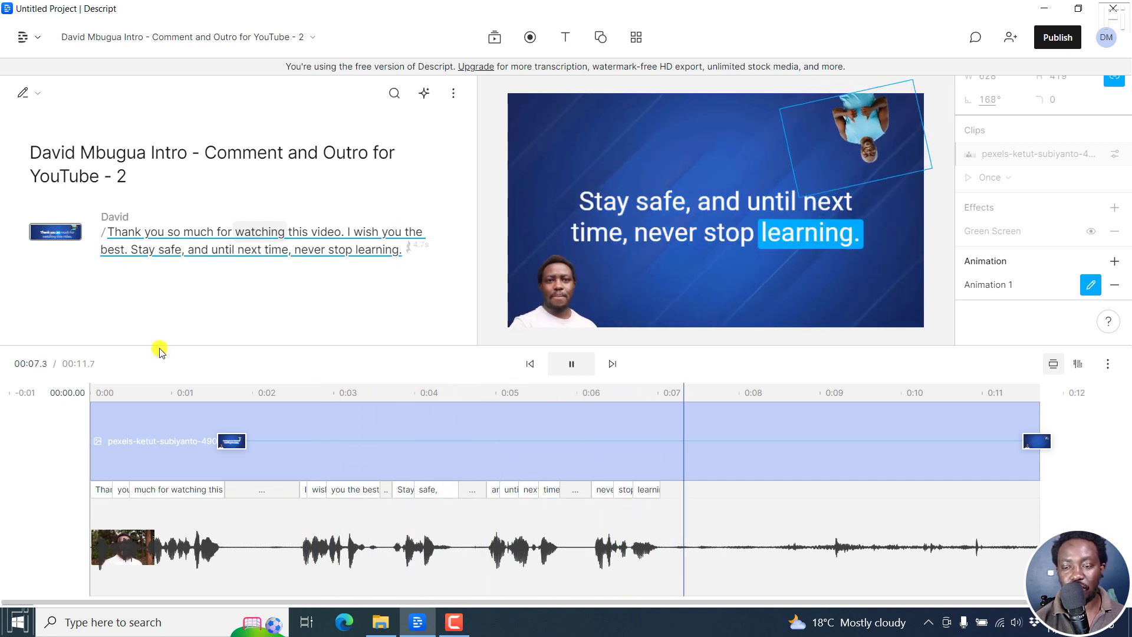
Step: Show the Remove animation option on the spin keyframes at 0:01.7 and 0:04.7
{"action": "left_click", "coordinate": [1125, 189]}
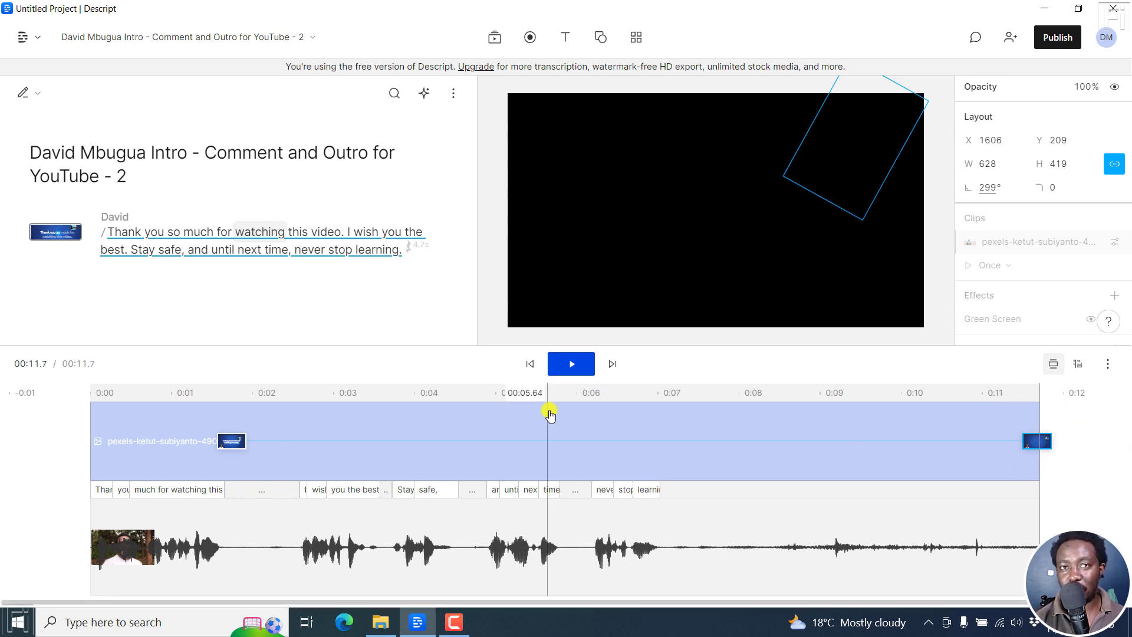
{"action": "left_click", "coordinate": [232, 442]}
{"action": "right_click", "coordinate": [233, 442]}
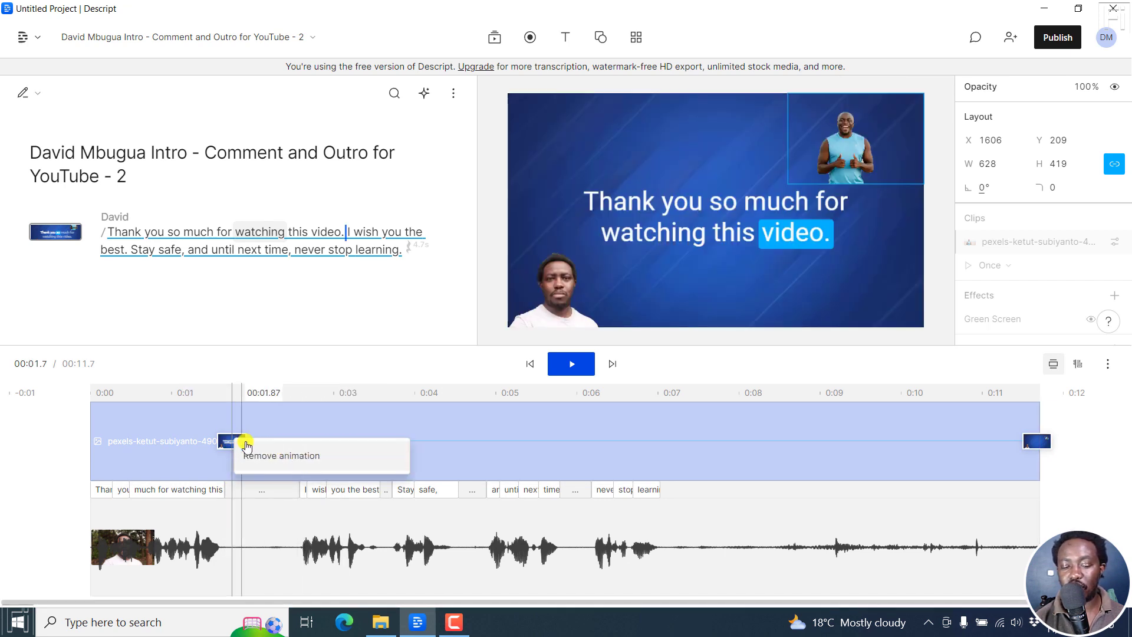
{"action": "right_click", "coordinate": [481, 443]}
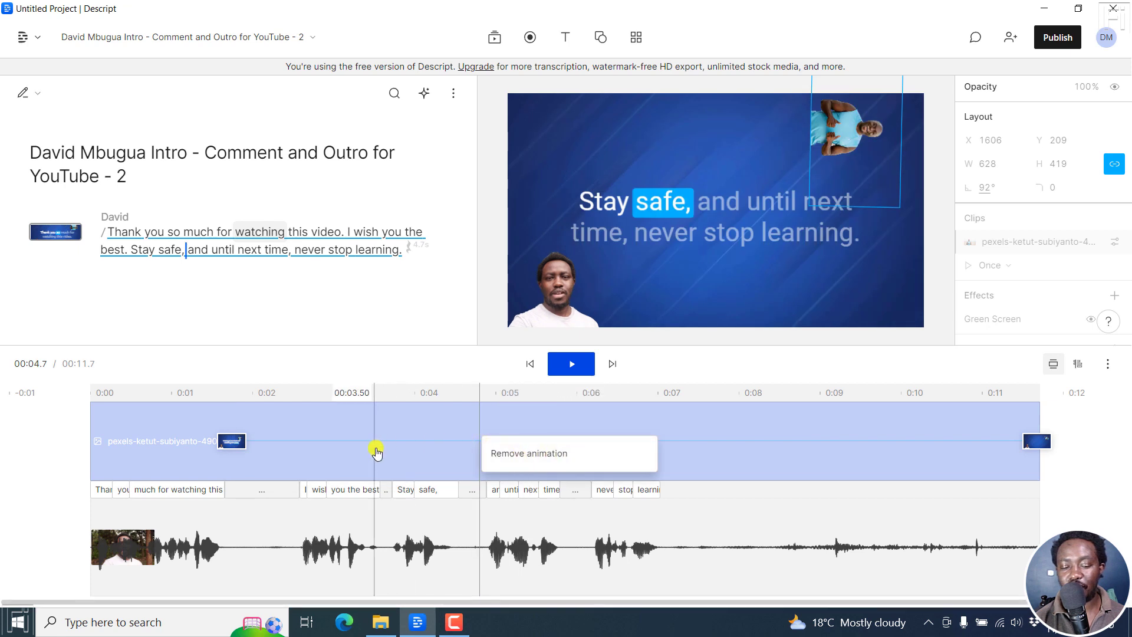